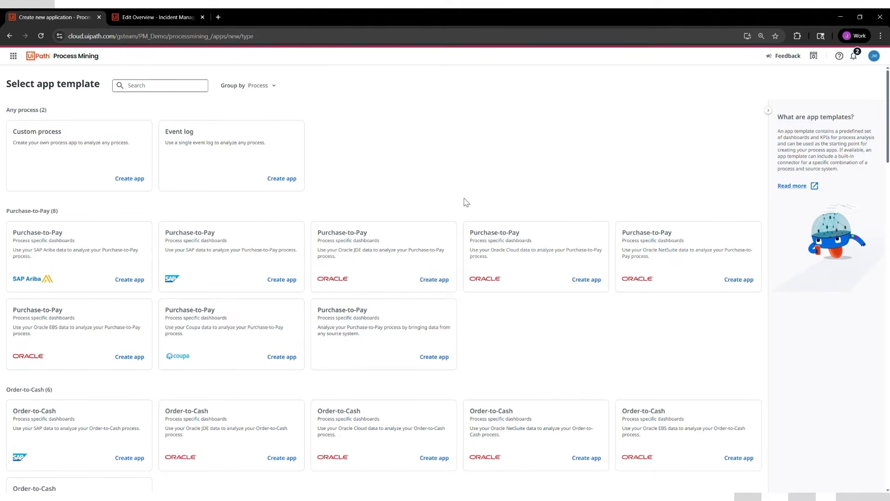
Start an app from the Incident Management template for Salesforce data and name it "Incident Management - Demo"
{"action": "scroll", "coordinate": [417, 205], "scroll_direction": "down", "scroll_amount": 4}
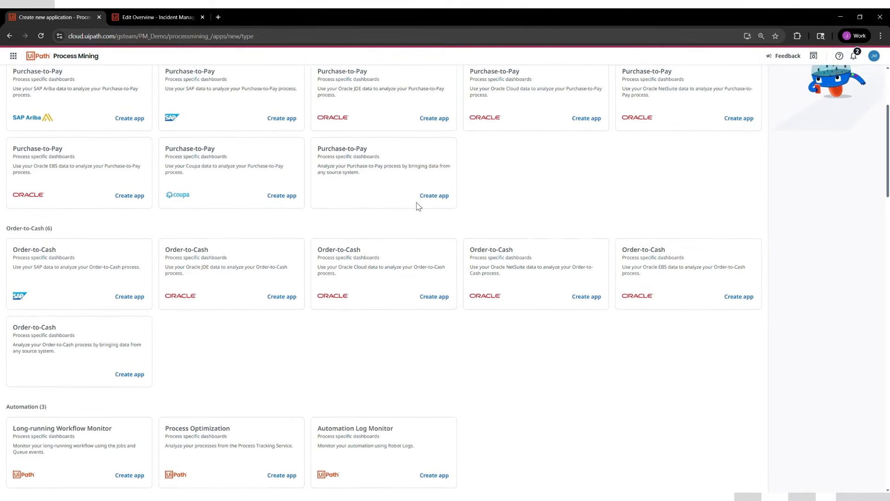
{"action": "scroll", "coordinate": [419, 206], "scroll_direction": "down", "scroll_amount": 3}
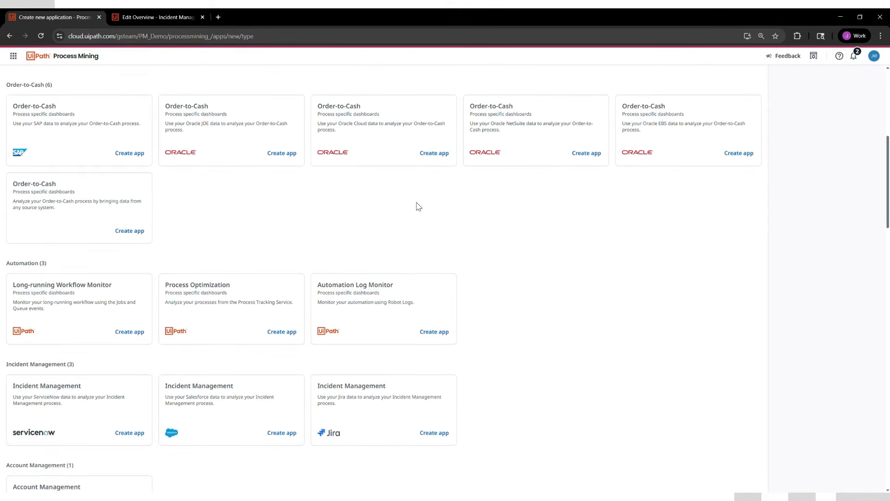
{"action": "scroll", "coordinate": [419, 206], "scroll_direction": "down", "scroll_amount": 3}
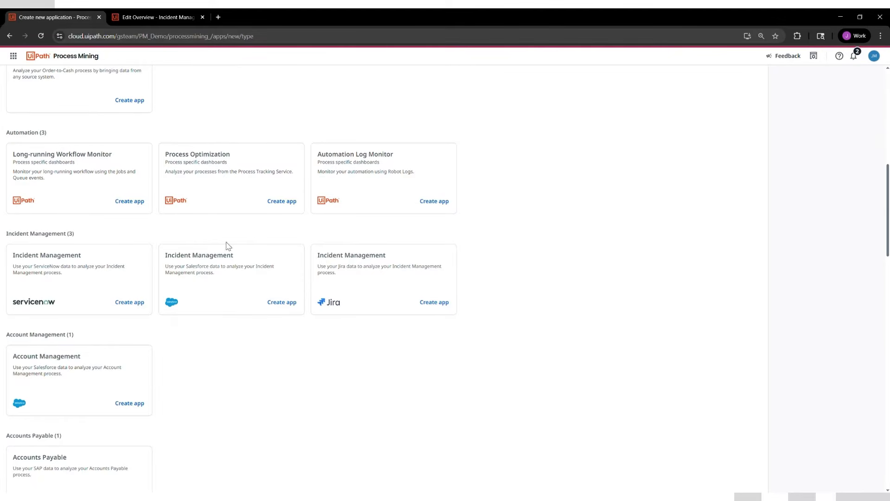
{"action": "left_click", "coordinate": [281, 302]}
{"action": "left_click", "coordinate": [154, 170]}
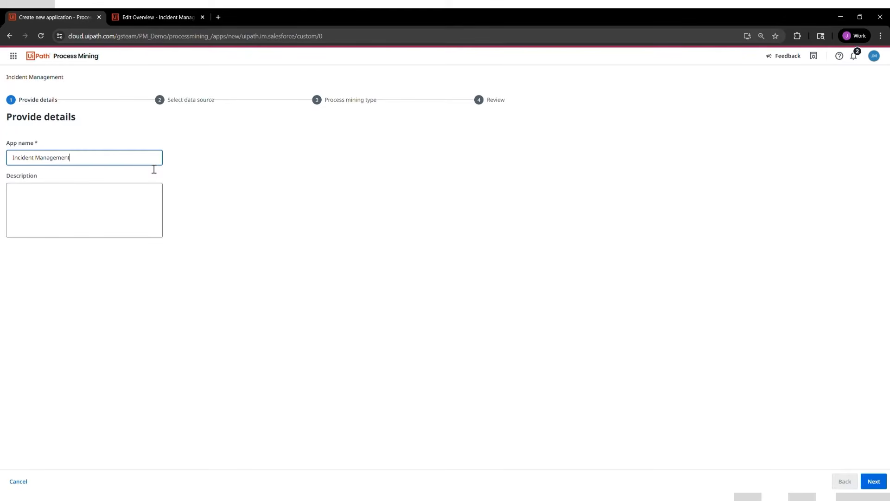
{"action": "type", "text": "- Demo"}
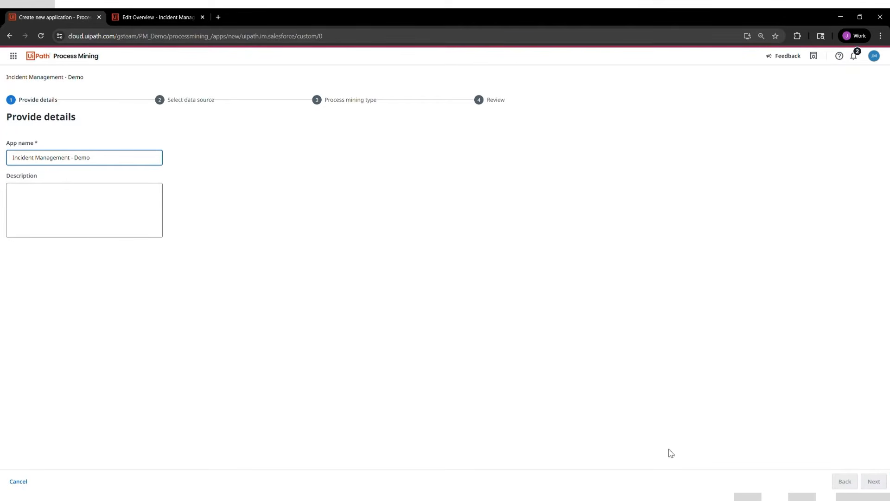
{"action": "left_click", "coordinate": [874, 481]}
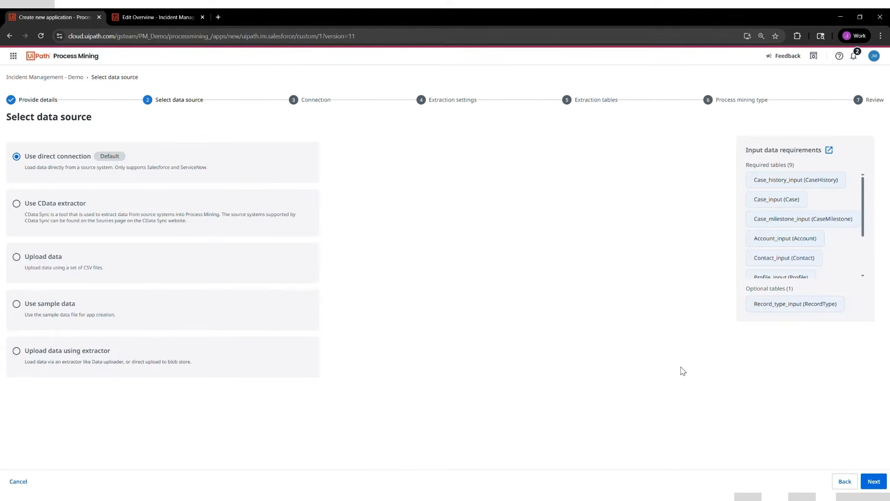
Keep the direct connection as data source and select the existing Salesforce connection marked #3
{"action": "left_click", "coordinate": [874, 481]}
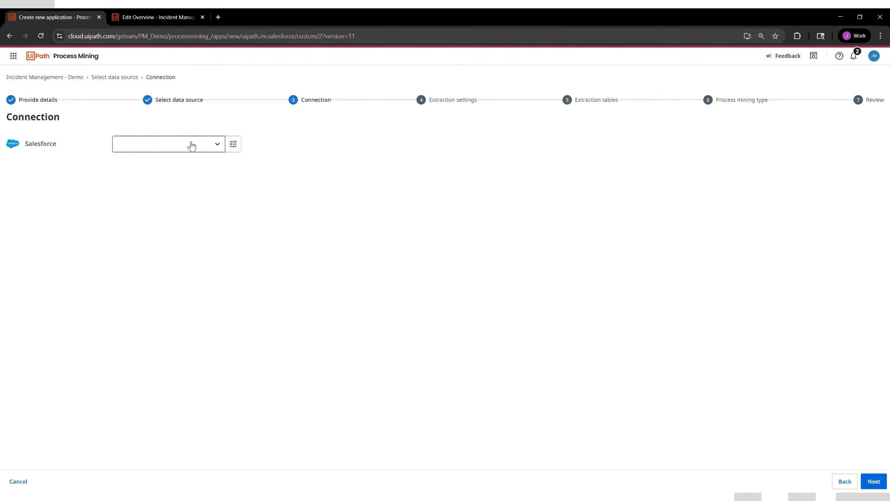
{"action": "left_click", "coordinate": [191, 146]}
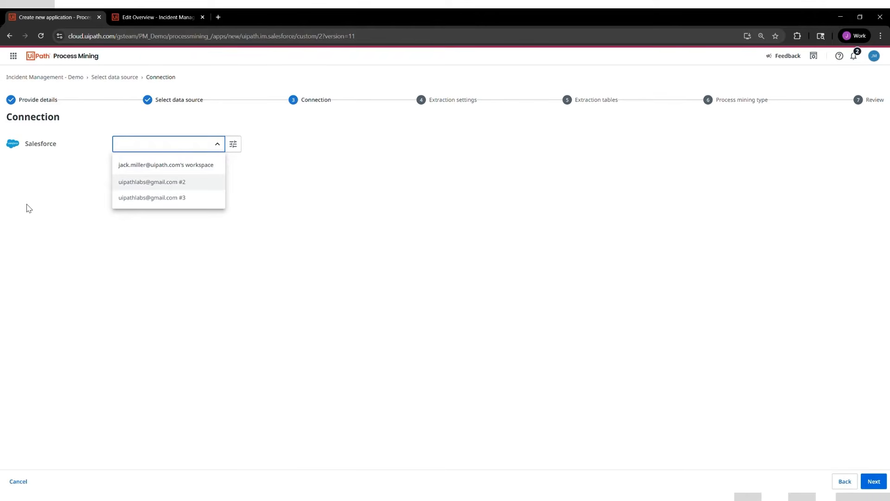
{"action": "left_click", "coordinate": [234, 145]}
{"action": "left_click", "coordinate": [234, 147]}
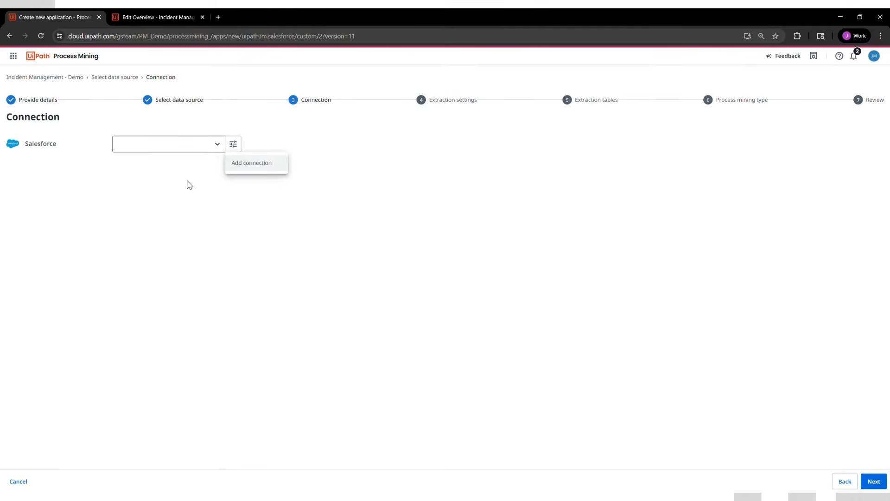
{"action": "left_click", "coordinate": [190, 185]}
{"action": "left_click", "coordinate": [190, 147]}
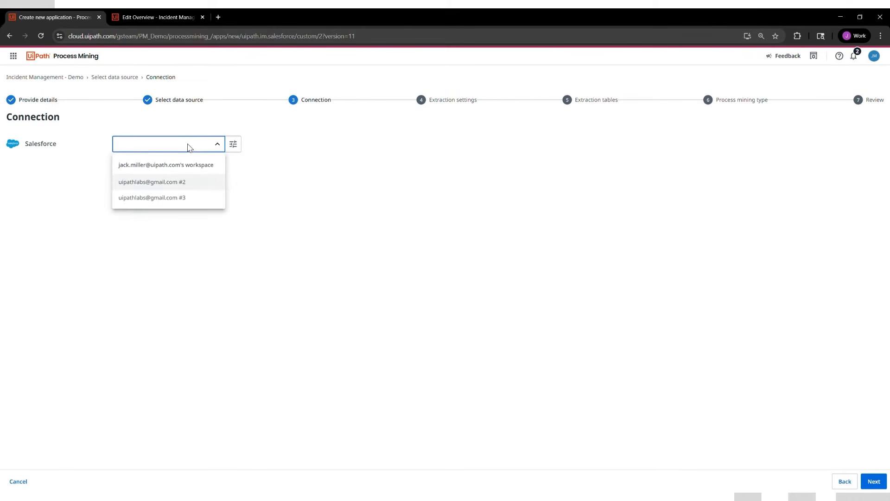
{"action": "left_click", "coordinate": [184, 198]}
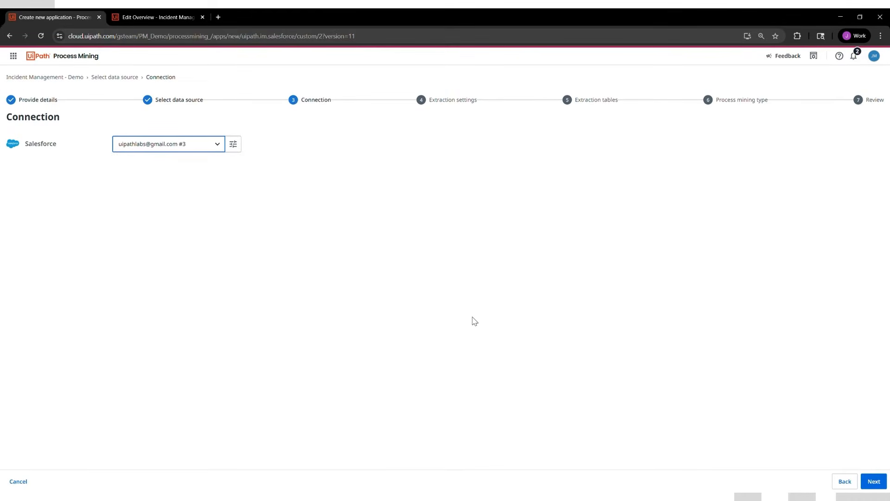
{"action": "left_click", "coordinate": [874, 482]}
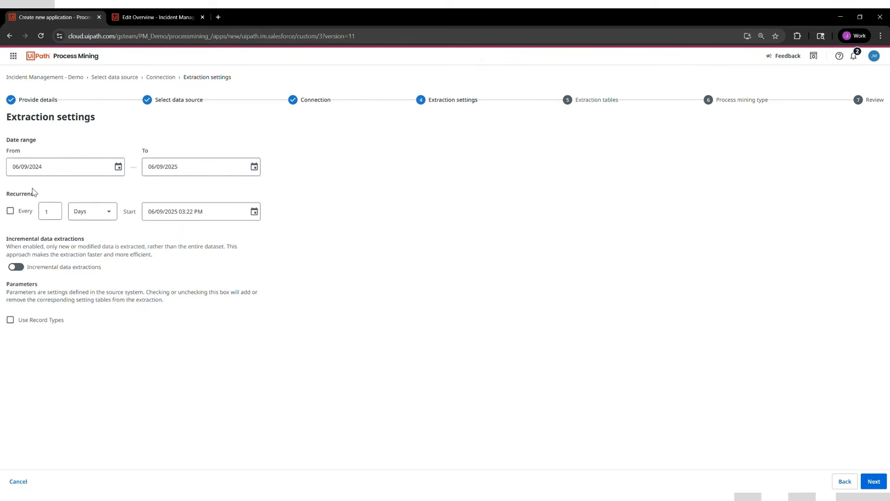
Schedule extraction every 1 day starting 06/10/2025 06:22 AM and enable incremental data extractions
{"action": "left_click", "coordinate": [10, 211]}
{"action": "left_click", "coordinate": [255, 211]}
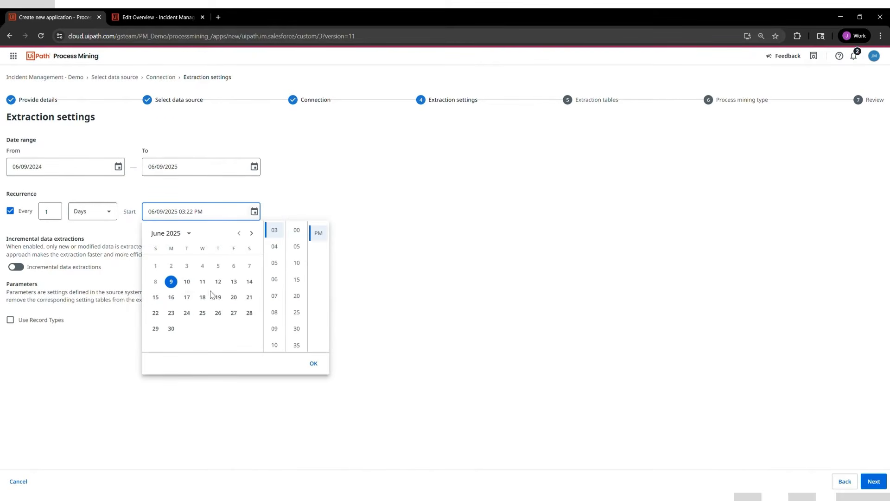
{"action": "left_click", "coordinate": [187, 281]}
{"action": "scroll", "coordinate": [278, 325], "scroll_direction": "up", "scroll_amount": 2}
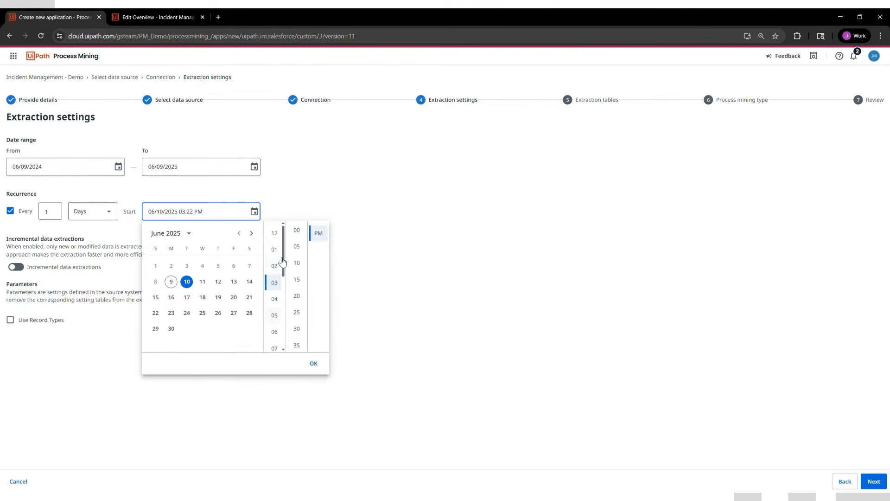
{"action": "left_click", "coordinate": [278, 330]}
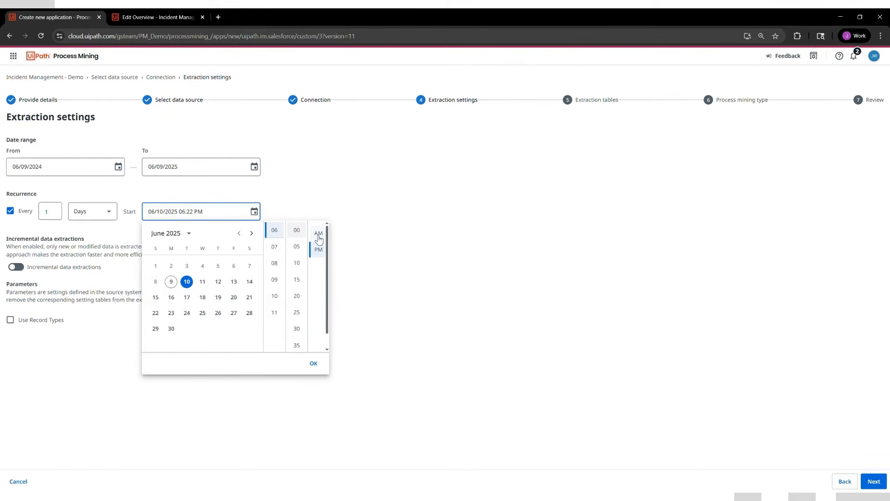
{"action": "left_click", "coordinate": [318, 234]}
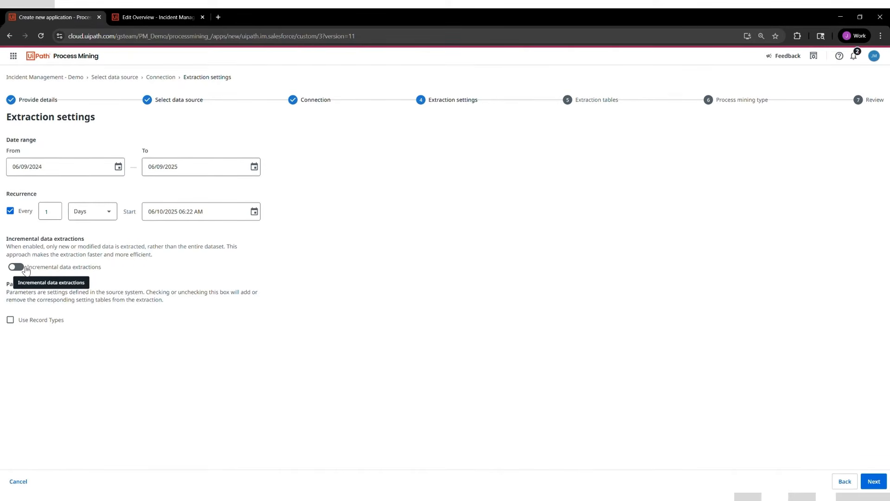
{"action": "left_click", "coordinate": [21, 267]}
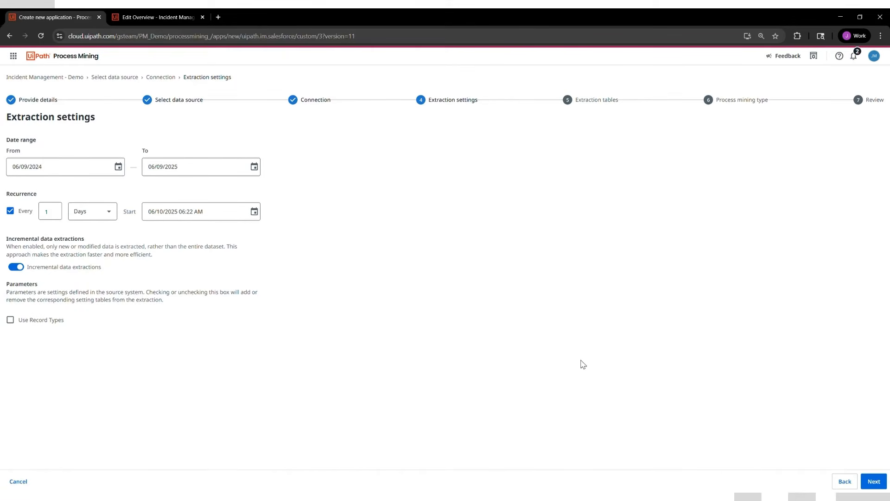
{"action": "left_click", "coordinate": [864, 483]}
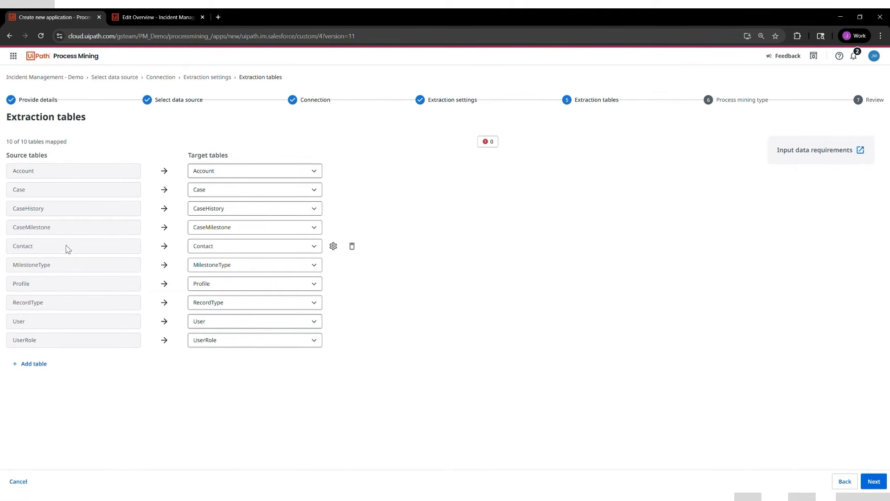
Find the CaseFeed table in the source and add it to the extraction tables
{"action": "left_click", "coordinate": [32, 366]}
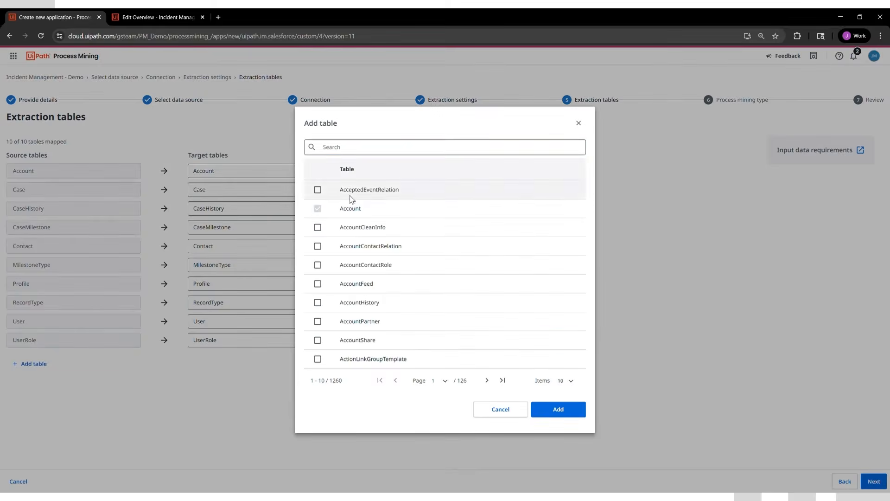
{"action": "left_click", "coordinate": [358, 151]}
{"action": "type", "text": "C"}
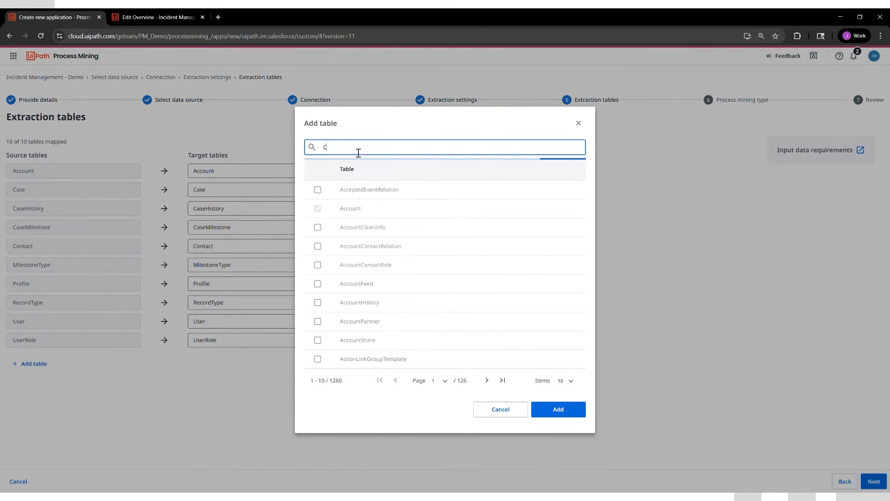
{"action": "type", "text": "aseFeed"}
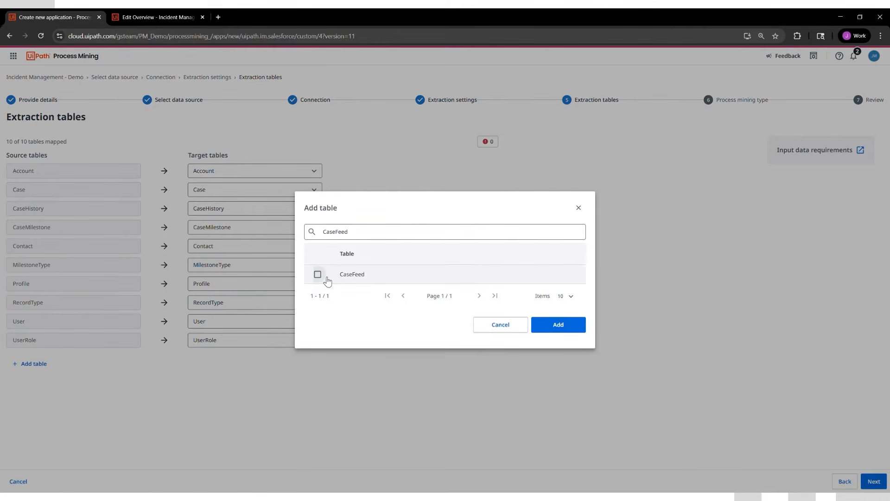
{"action": "left_click", "coordinate": [318, 274]}
{"action": "left_click", "coordinate": [558, 325]}
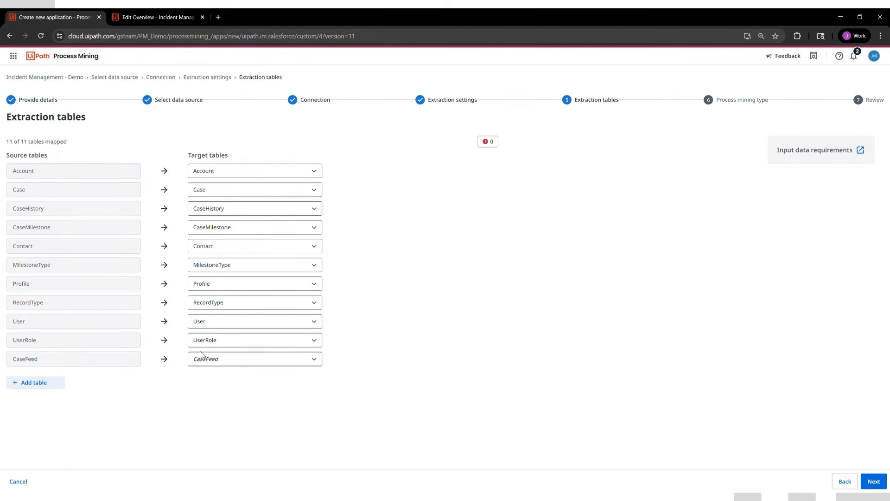
Check the UserRole table's name and mandatory setting, then close its settings without changes
{"action": "mouse_move", "coordinate": [216, 368]}
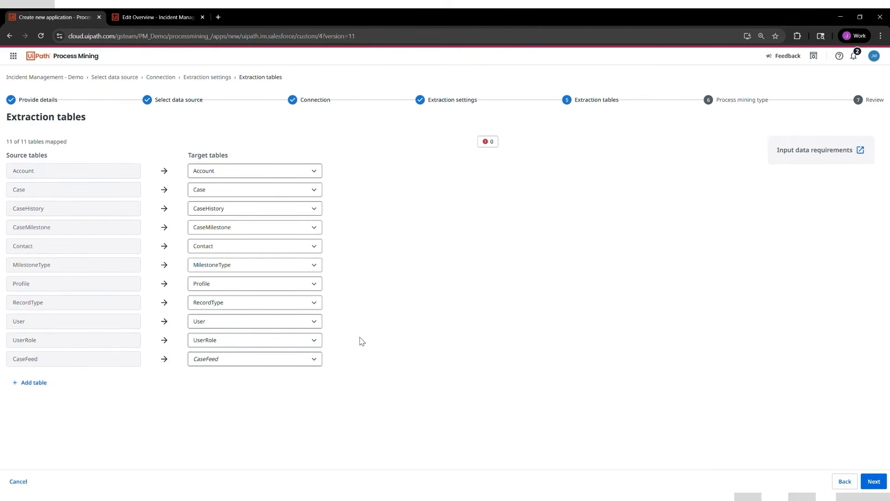
{"action": "left_click", "coordinate": [333, 340]}
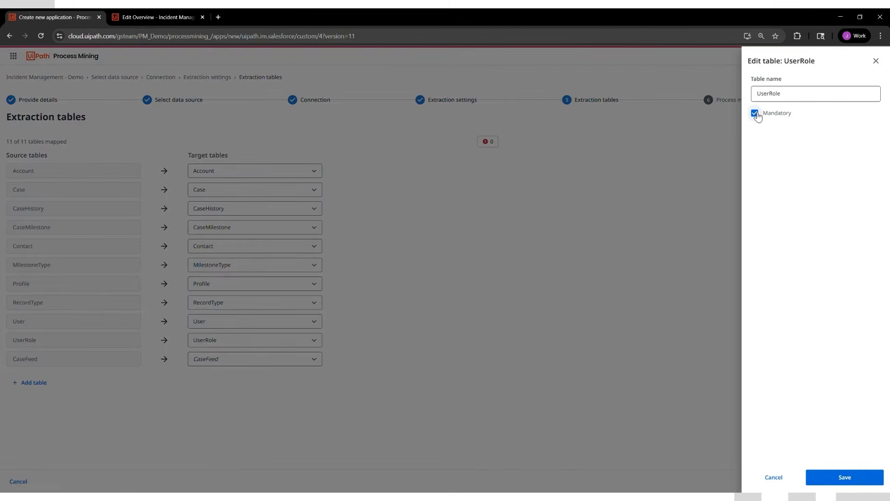
{"action": "left_click", "coordinate": [876, 61]}
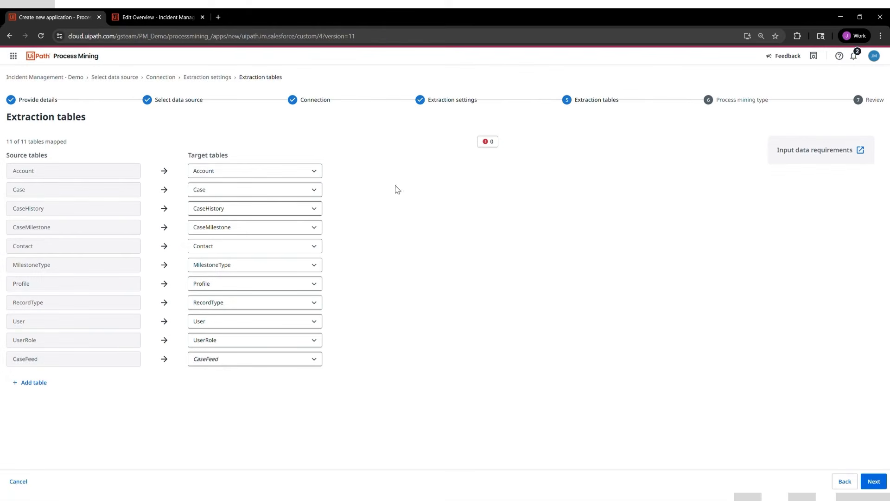
{"action": "mouse_move", "coordinate": [350, 341]}
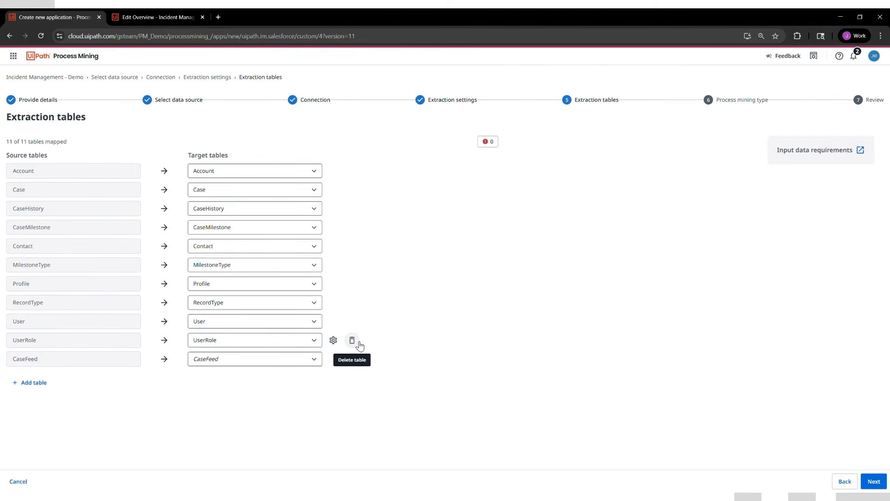
Accept the table mappings, keep Directly follows as the process mining type, and submit the app
{"action": "left_click", "coordinate": [875, 482]}
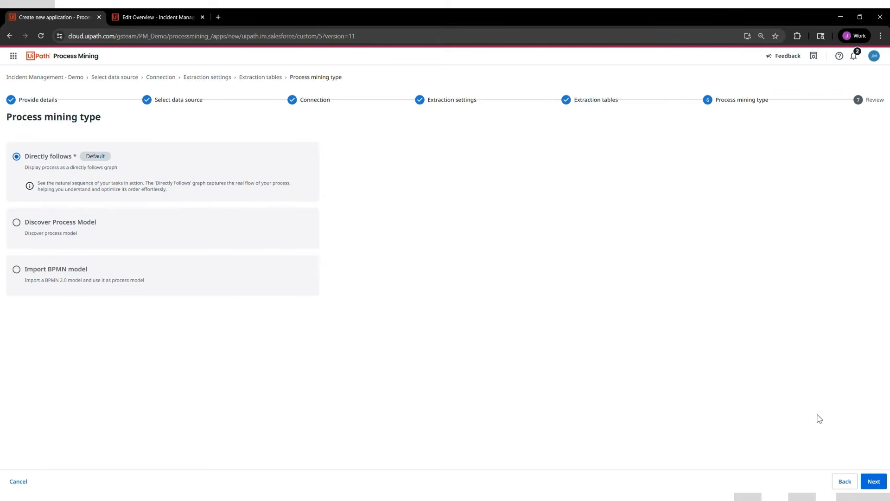
{"action": "left_click", "coordinate": [875, 482]}
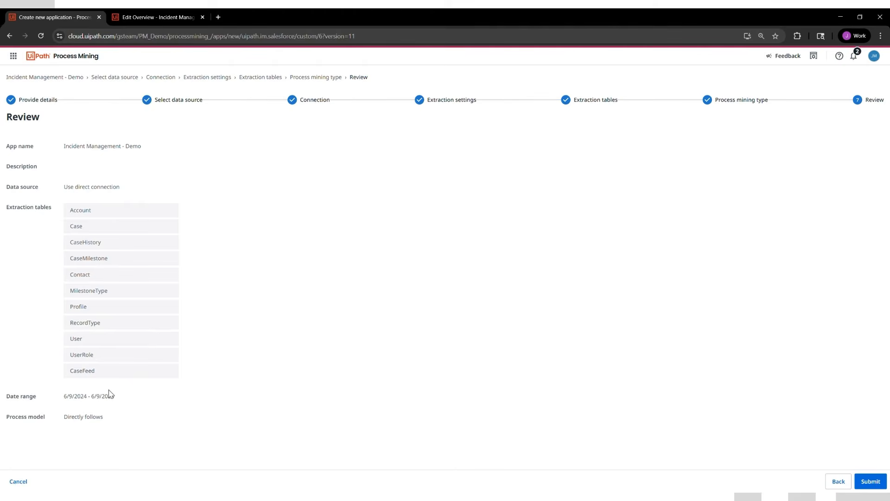
{"action": "left_click", "coordinate": [873, 484]}
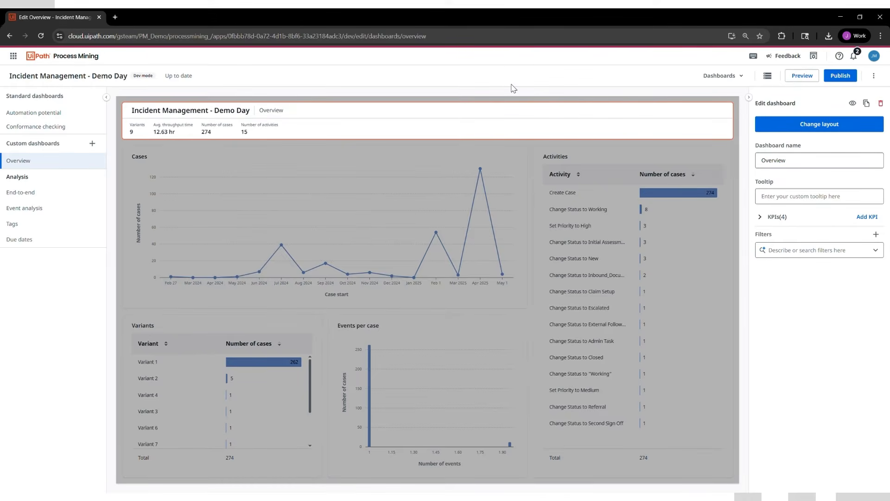
Inspect the edit settings of the Cases, Activities and Variants charts on the Overview dashboard
{"action": "left_click", "coordinate": [408, 183]}
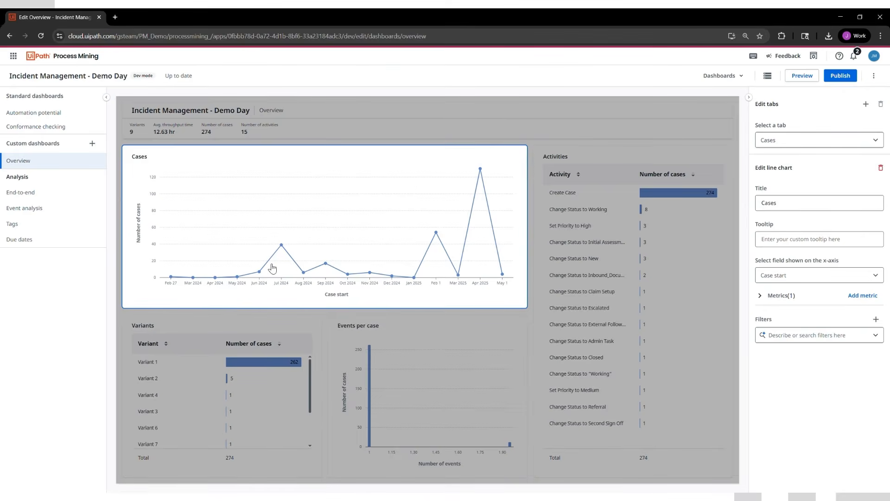
{"action": "left_click", "coordinate": [636, 166]}
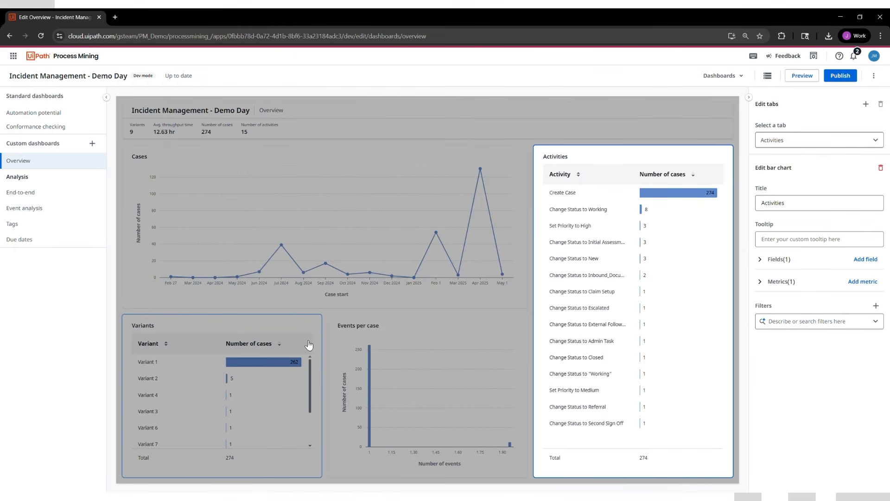
{"action": "left_click", "coordinate": [282, 331]}
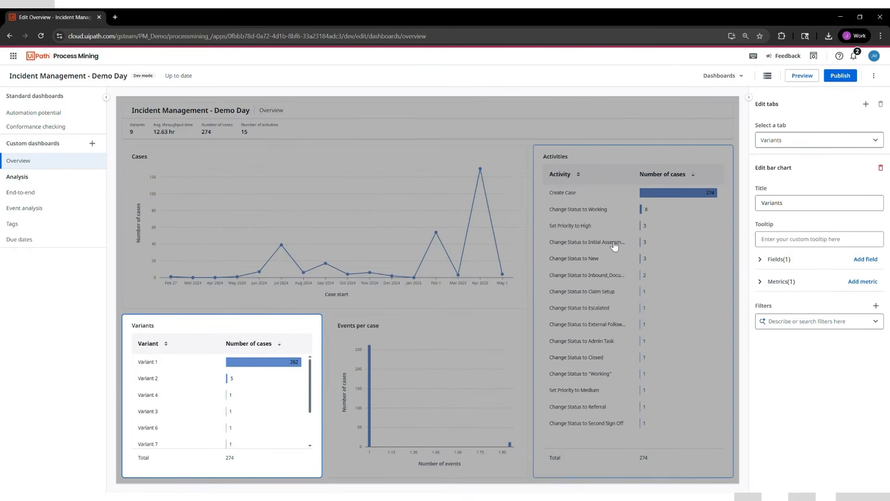
Switch the app editor to data transformations and view the records of the Account_input table
{"action": "left_click", "coordinate": [721, 80]}
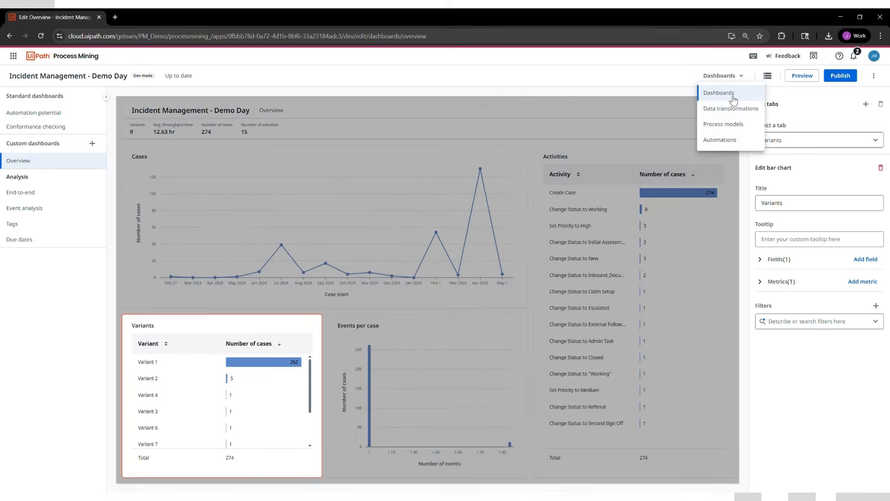
{"action": "left_click", "coordinate": [731, 109]}
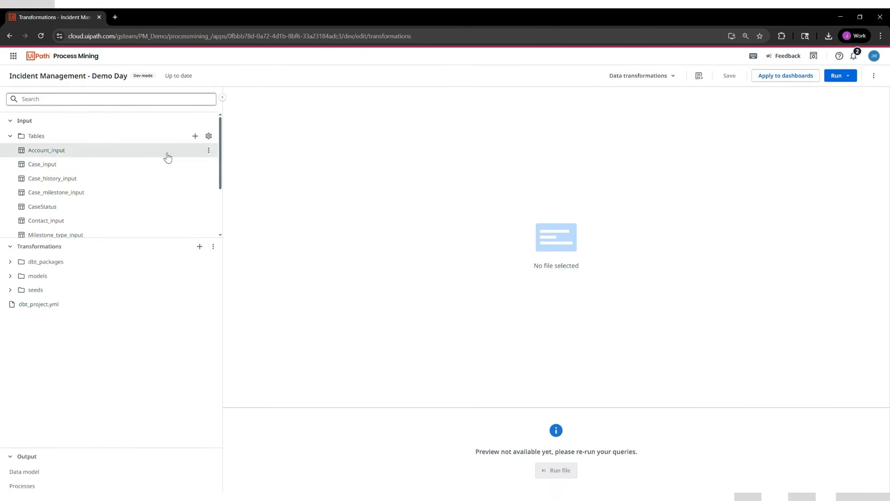
{"action": "left_click", "coordinate": [168, 158]}
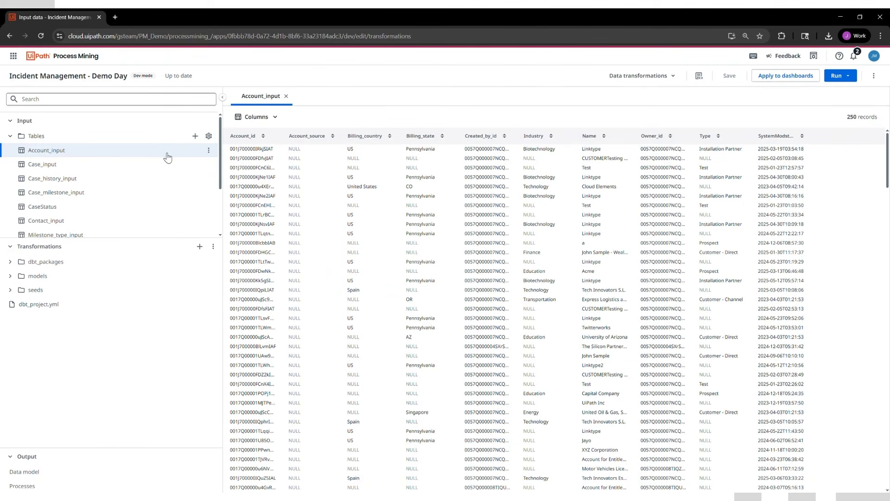
Open the input data settings and view the field mappings of the Case_input table
{"action": "left_click", "coordinate": [209, 137]}
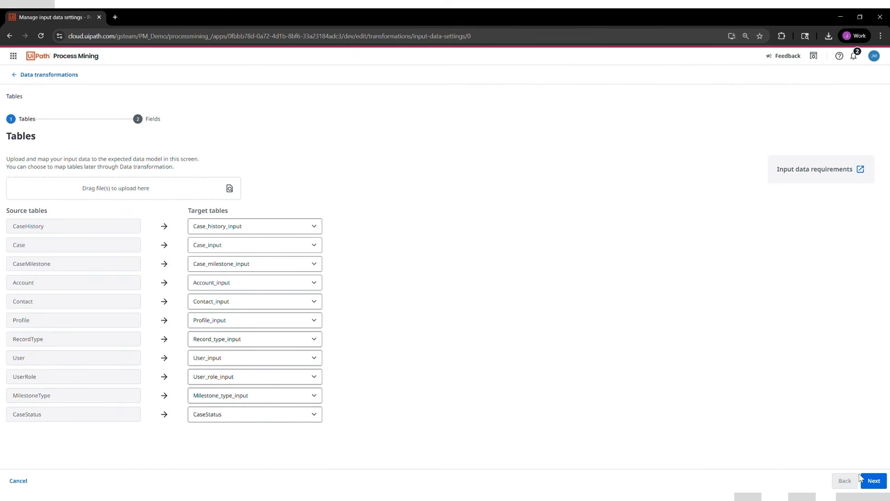
{"action": "left_click", "coordinate": [873, 481]}
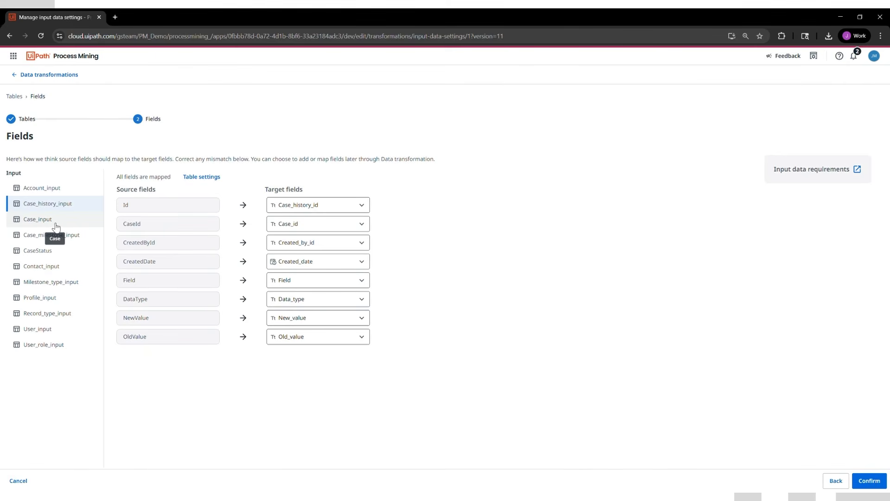
{"action": "left_click", "coordinate": [56, 227]}
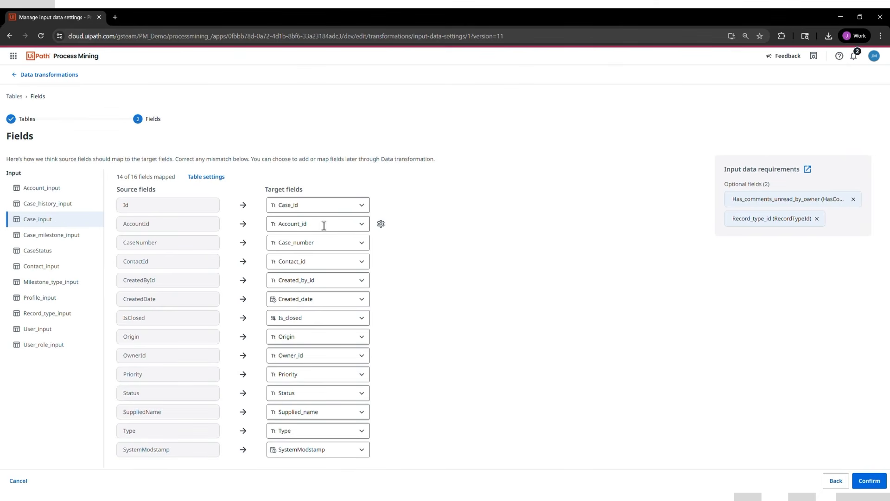
Look through the target field options for the Id source field and return to the data transformations
{"action": "left_click", "coordinate": [329, 212]}
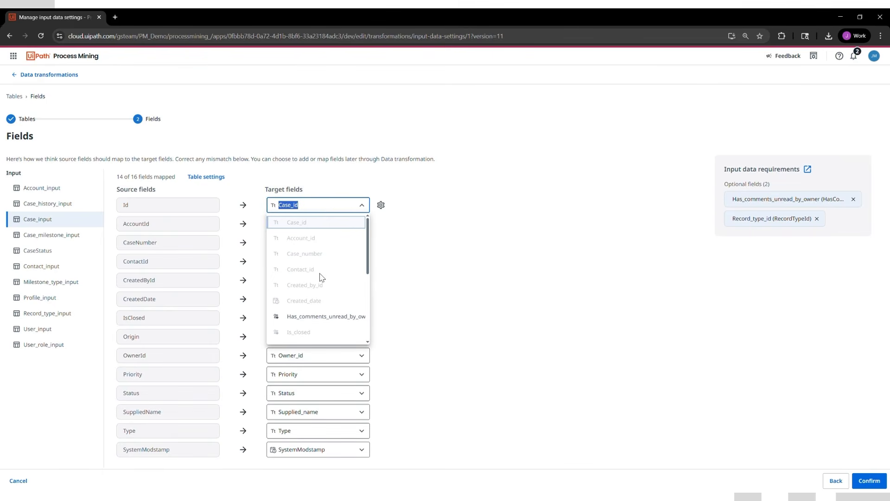
{"action": "scroll", "coordinate": [324, 296], "scroll_direction": "down", "scroll_amount": 3}
{"action": "scroll", "coordinate": [323, 297], "scroll_direction": "up", "scroll_amount": 3}
{"action": "left_click", "coordinate": [340, 179]}
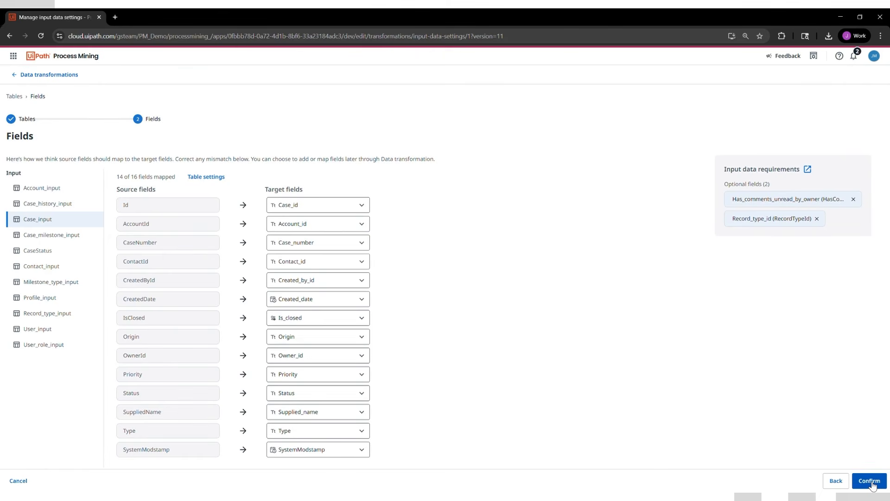
{"action": "left_click", "coordinate": [30, 80]}
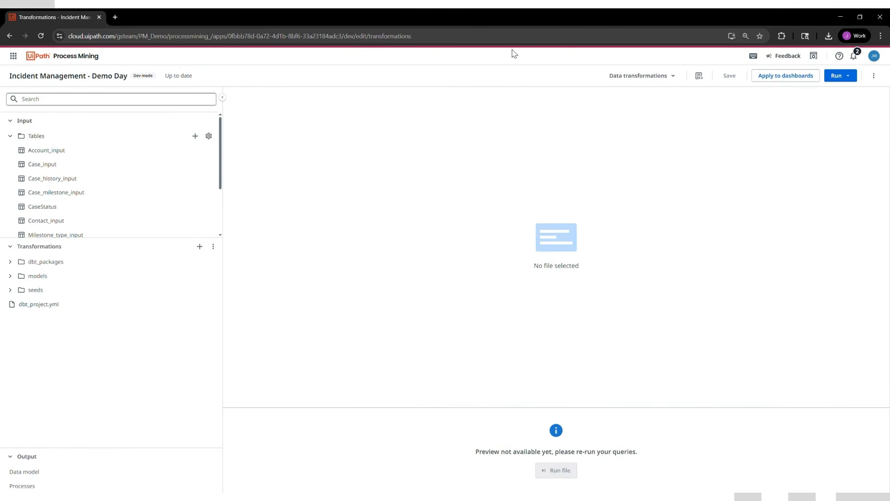